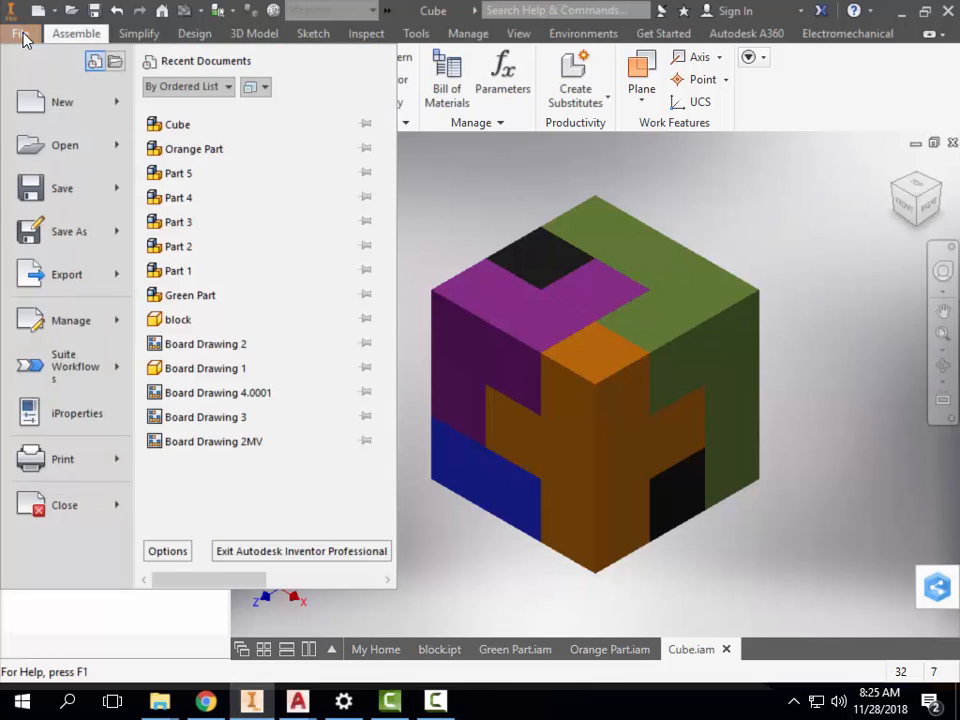
Create a new presentation file from the Standard.ipn template.
left_click(66, 102)
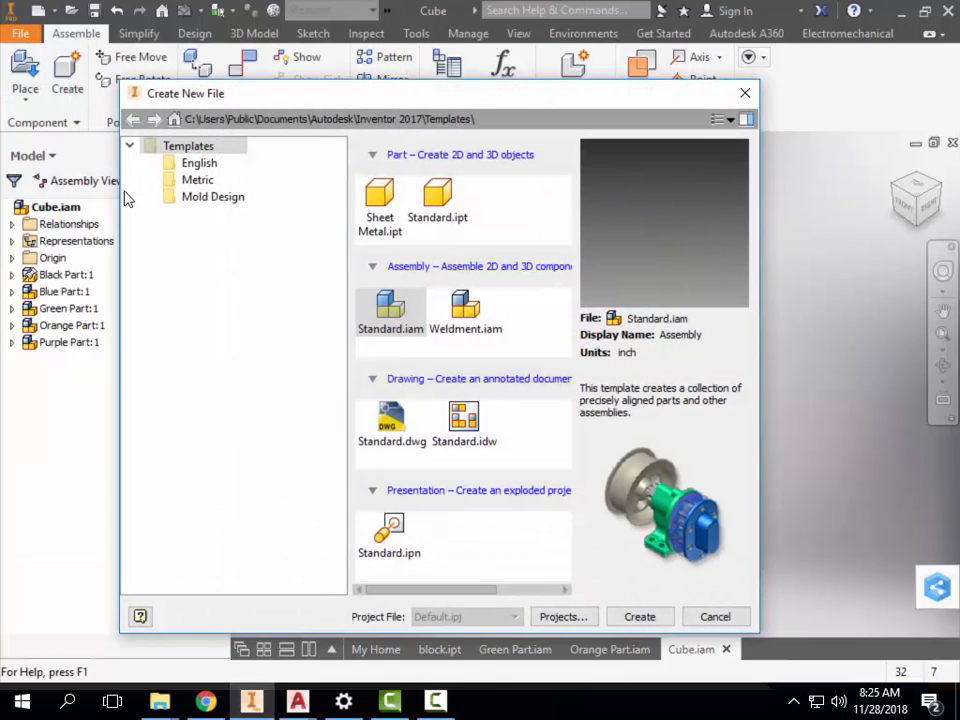
left_click(393, 530)
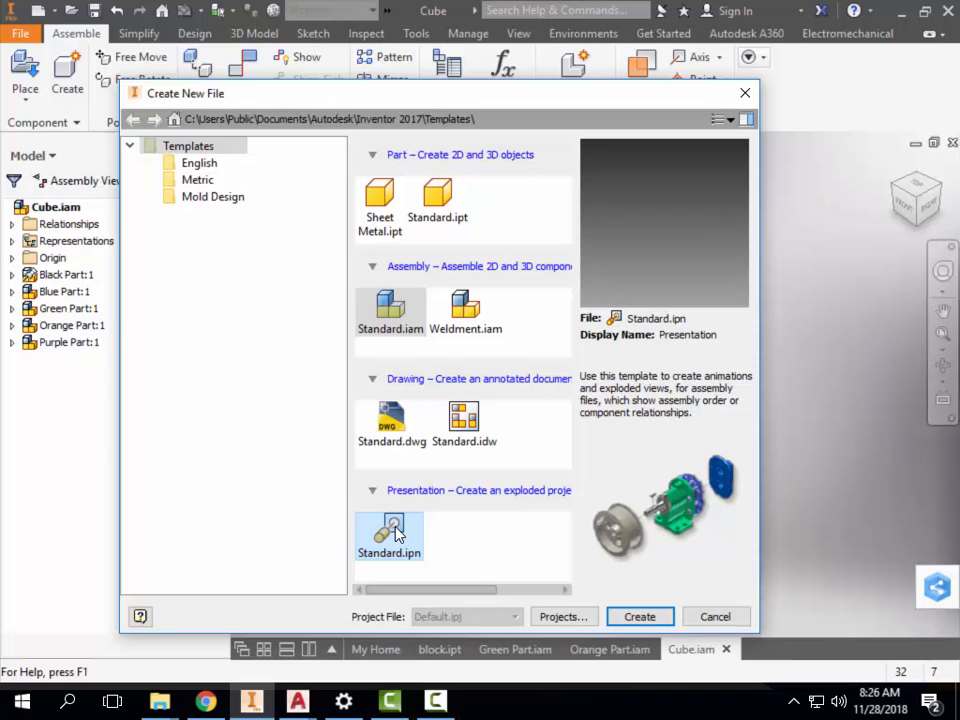
left_click(645, 620)
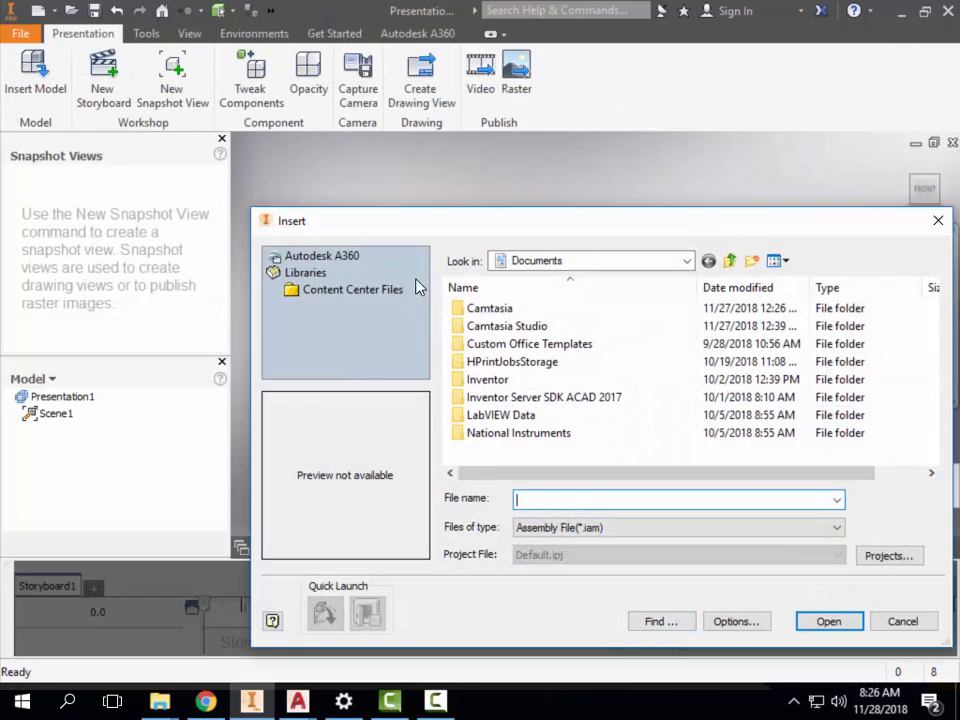
Insert the Cube assembly from the IED 2018 folder on the network drive into the presentation.
left_click_drag(590, 222, 475, 160)
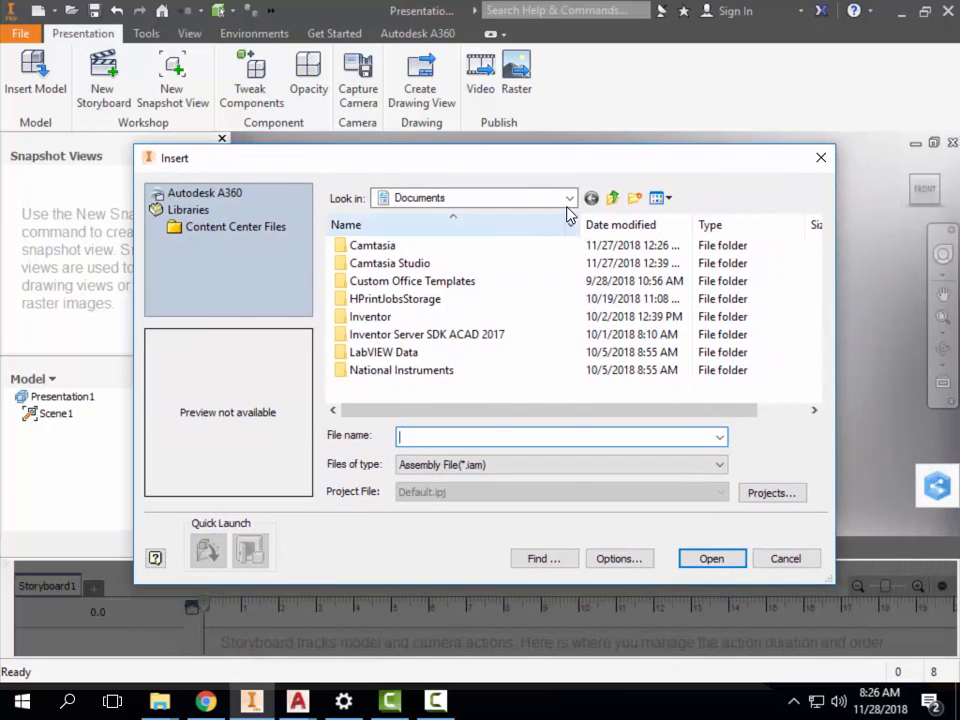
left_click(568, 199)
left_click(495, 458)
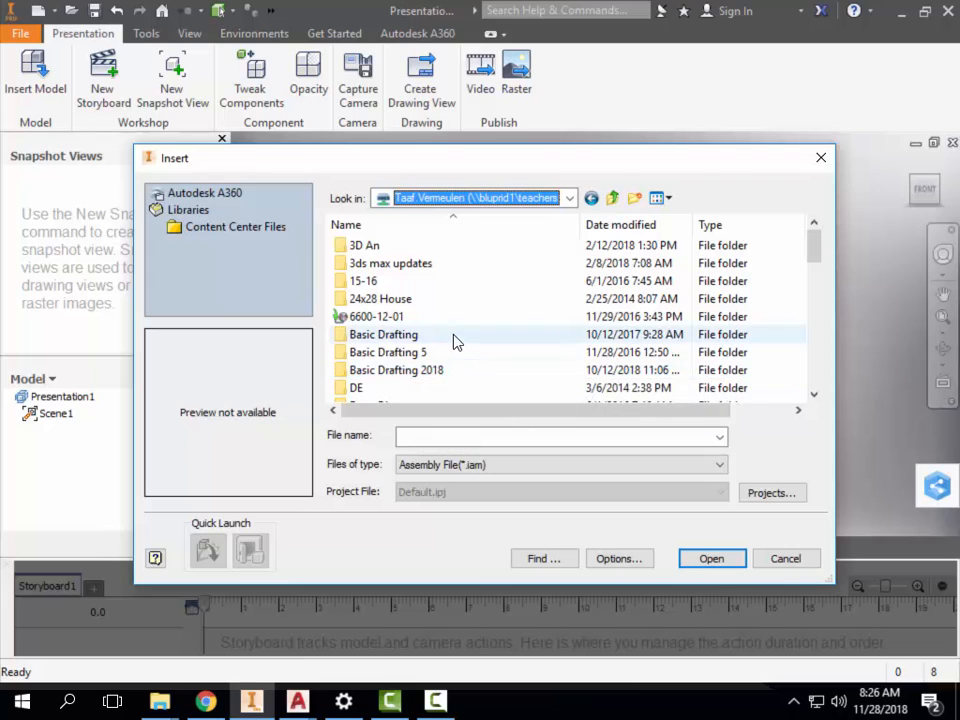
left_click_drag(818, 249, 822, 303)
double_click(354, 351)
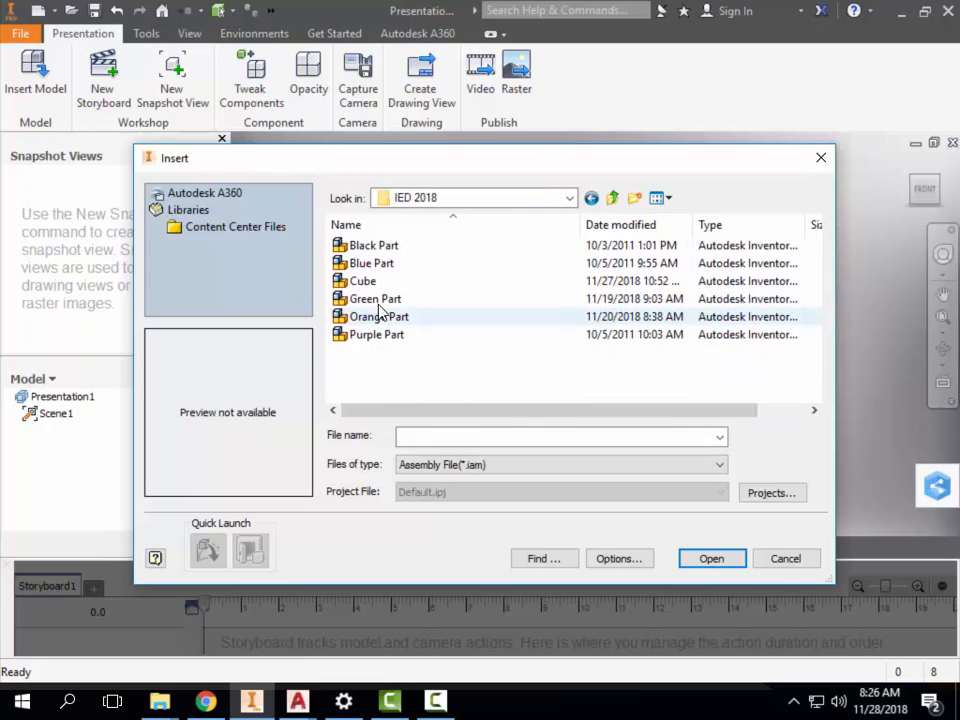
left_click(363, 281)
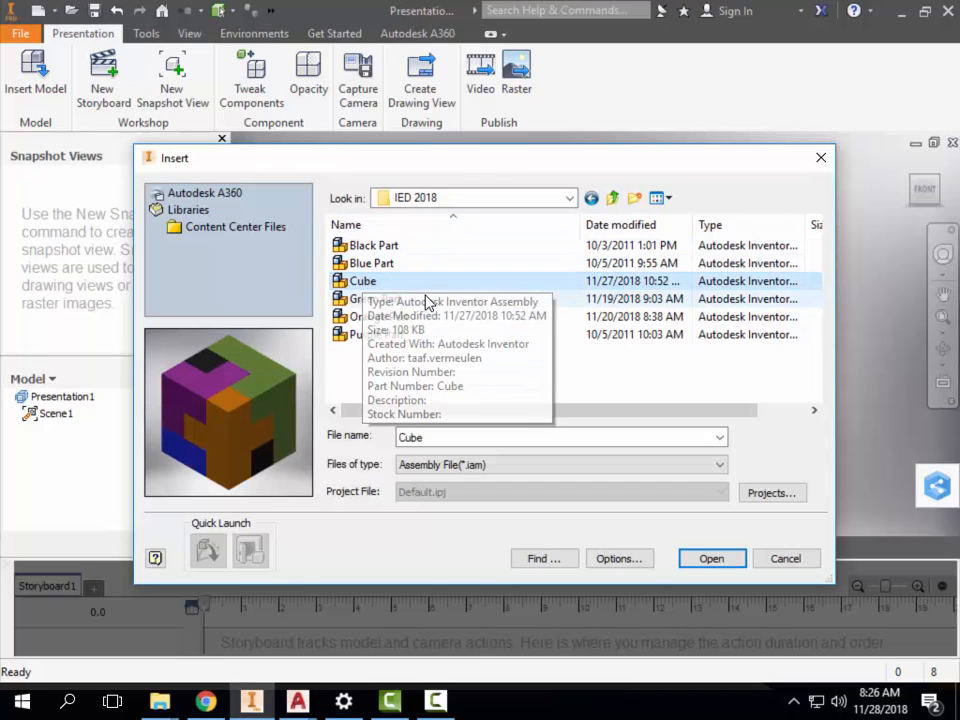
left_click(709, 557)
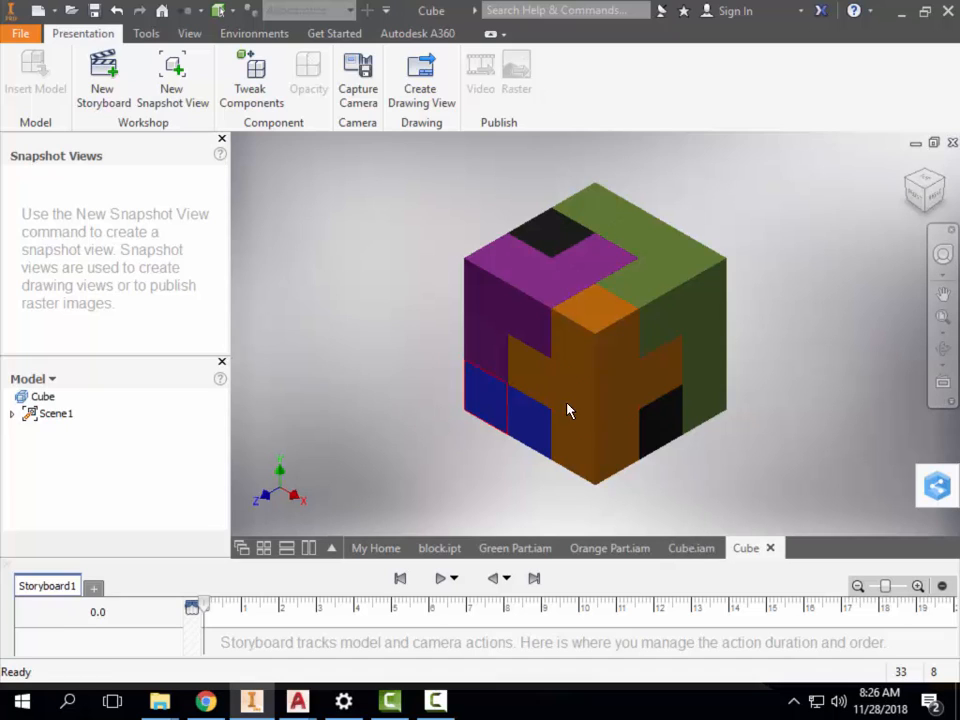
Start Tweak Components and move Orange Part out of the cube about 4.2 in along X.
mouse_move(587, 367)
middle_mouse_down()
mouse_move(553, 382)
mouse_move(577, 368)
middle_mouse_up()
scroll(564, 393, "down", 3)
scroll(564, 393, "up", 5)
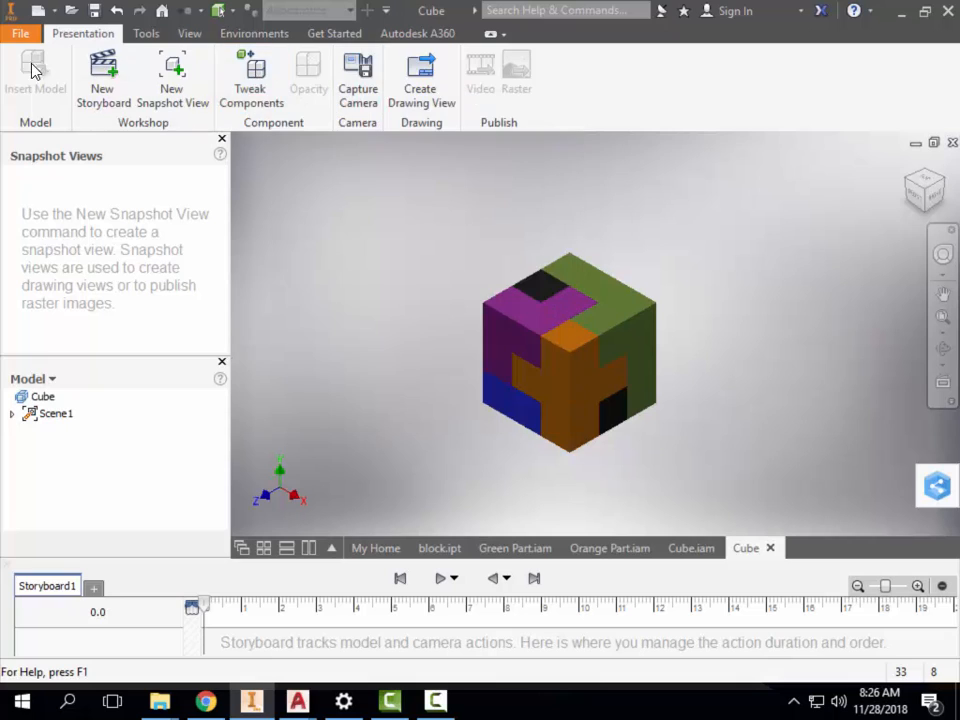
left_click(257, 85)
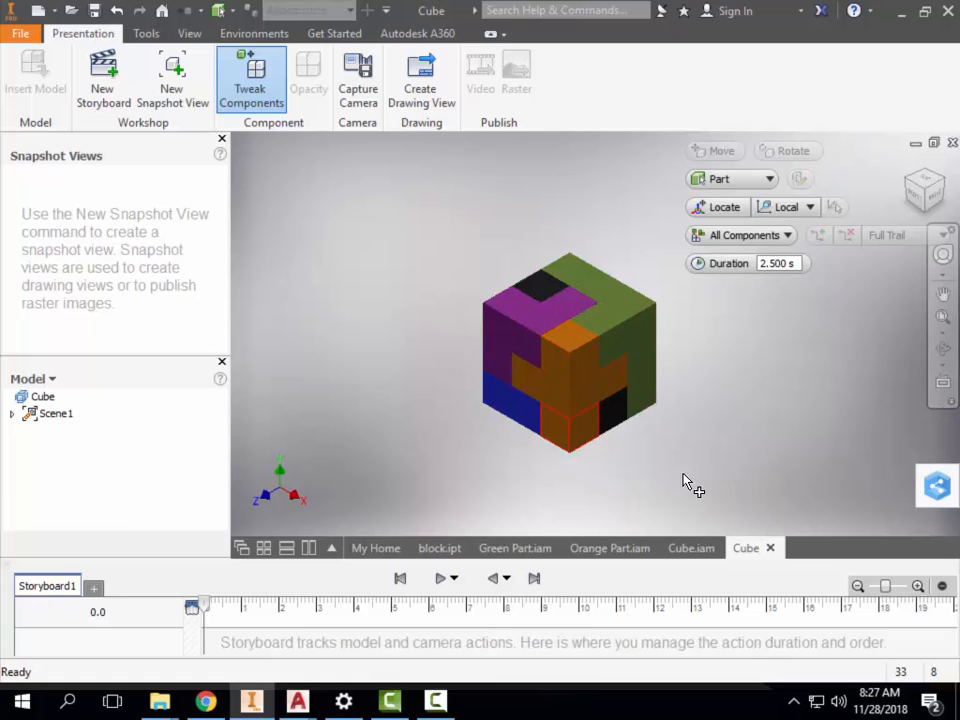
left_click(13, 413)
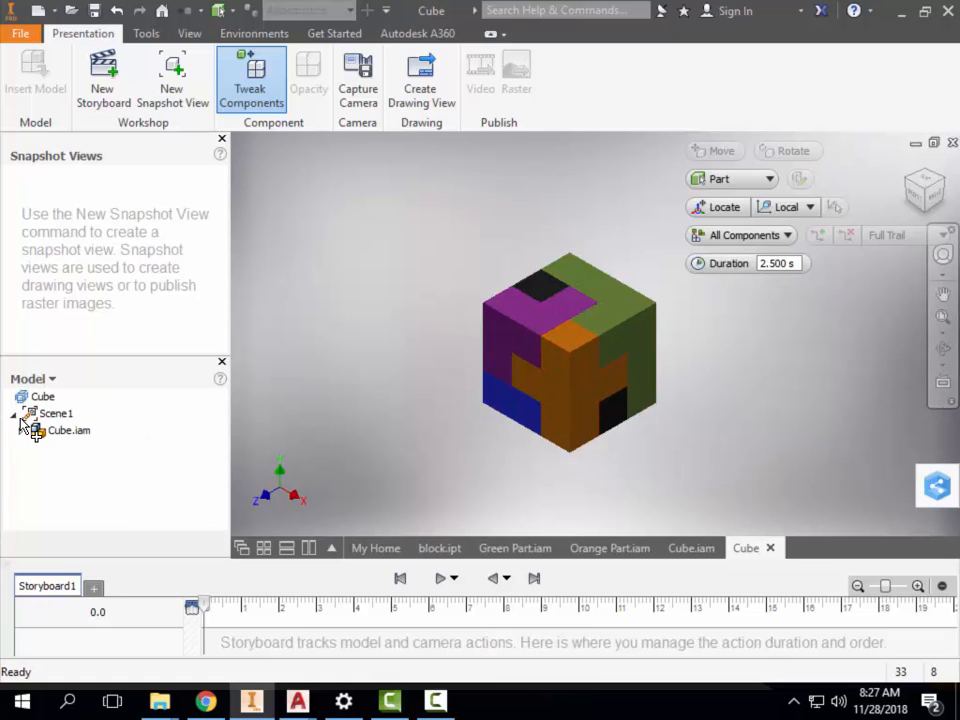
left_click(23, 432)
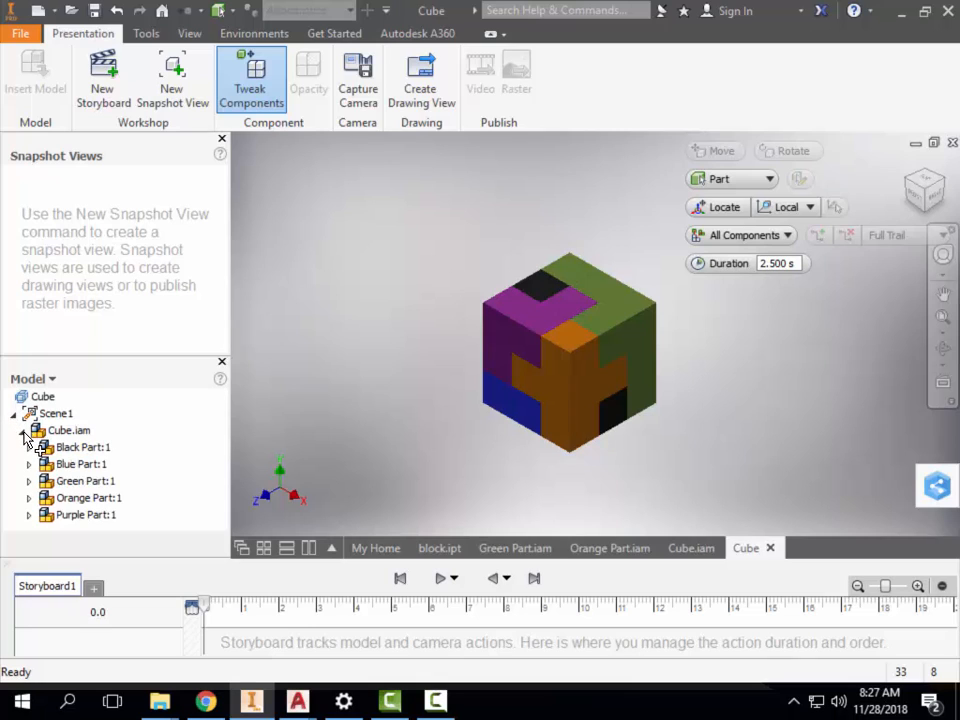
left_click(76, 499)
scroll(472, 420, "down", 4)
scroll(454, 432, "up", 6)
middle_click_drag(433, 452, 423, 378)
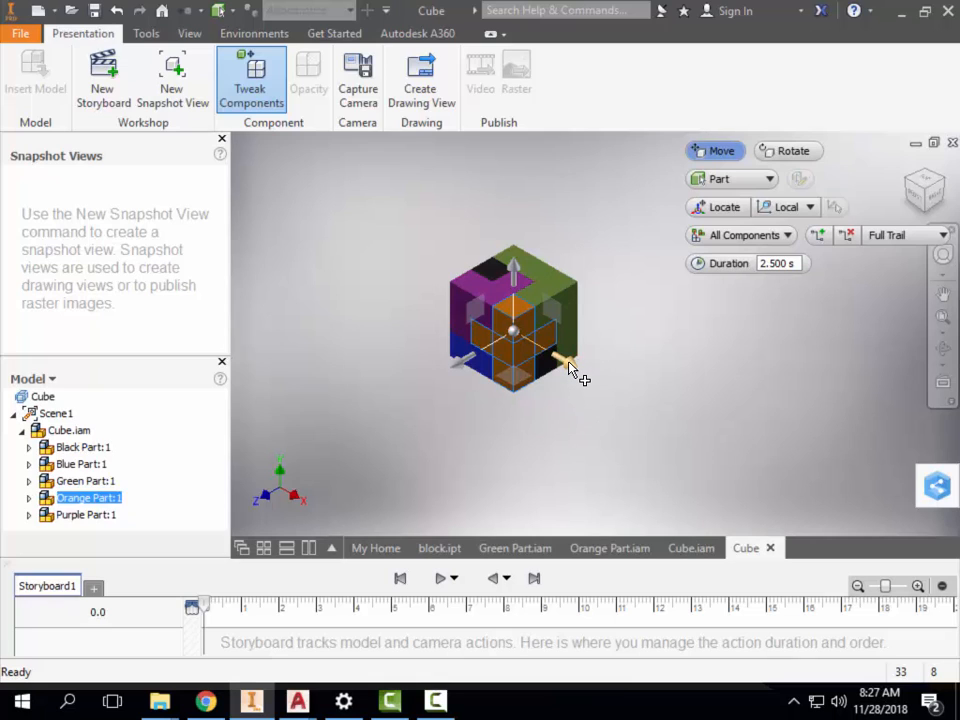
left_click_drag(570, 372, 689, 437)
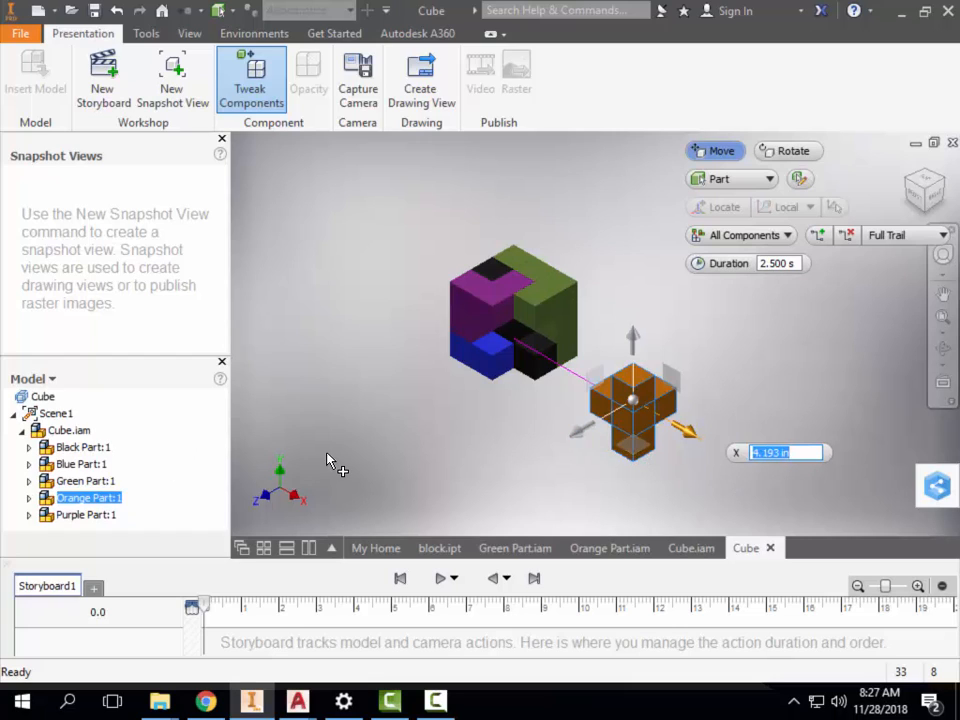
Move Purple Part about 3.5 in along Z and Green Part about -4.0 in along Z.
left_click(76, 516)
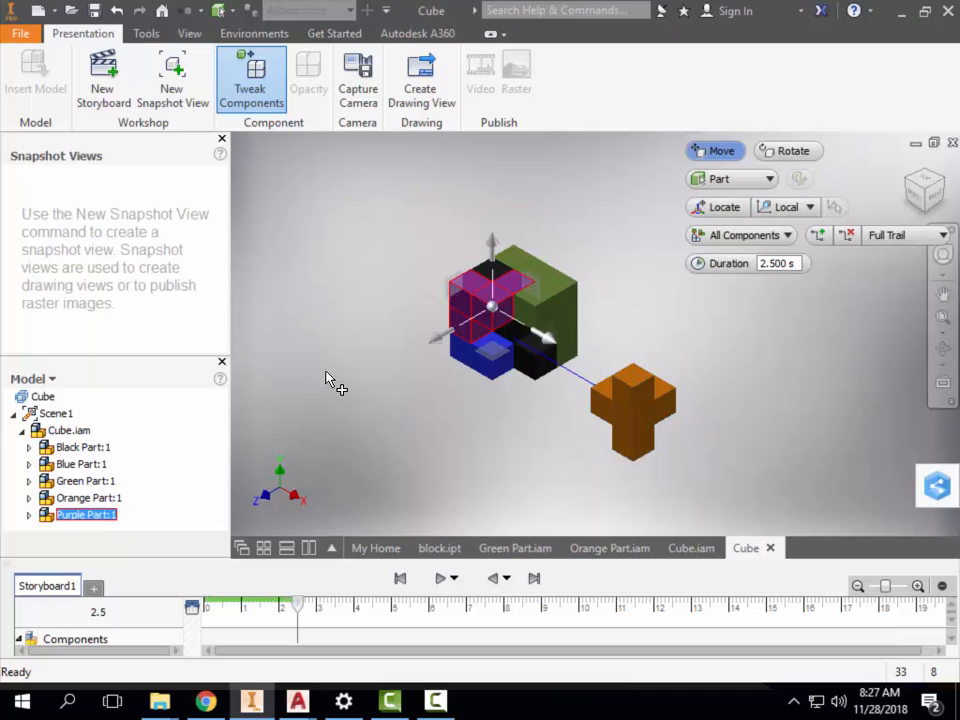
left_click_drag(441, 338, 360, 418)
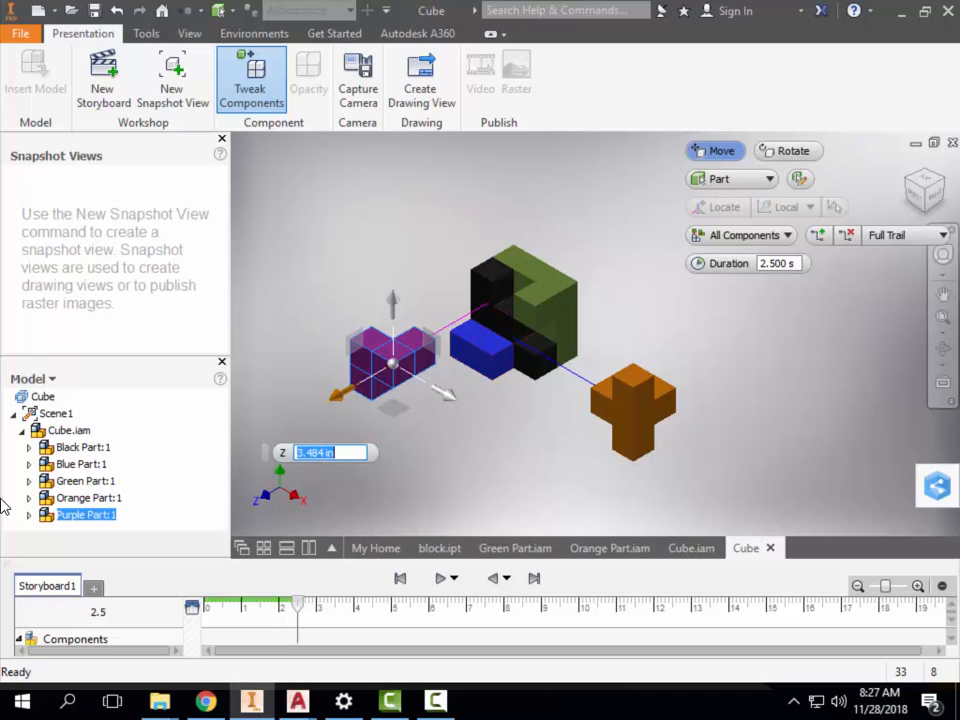
left_click(86, 481)
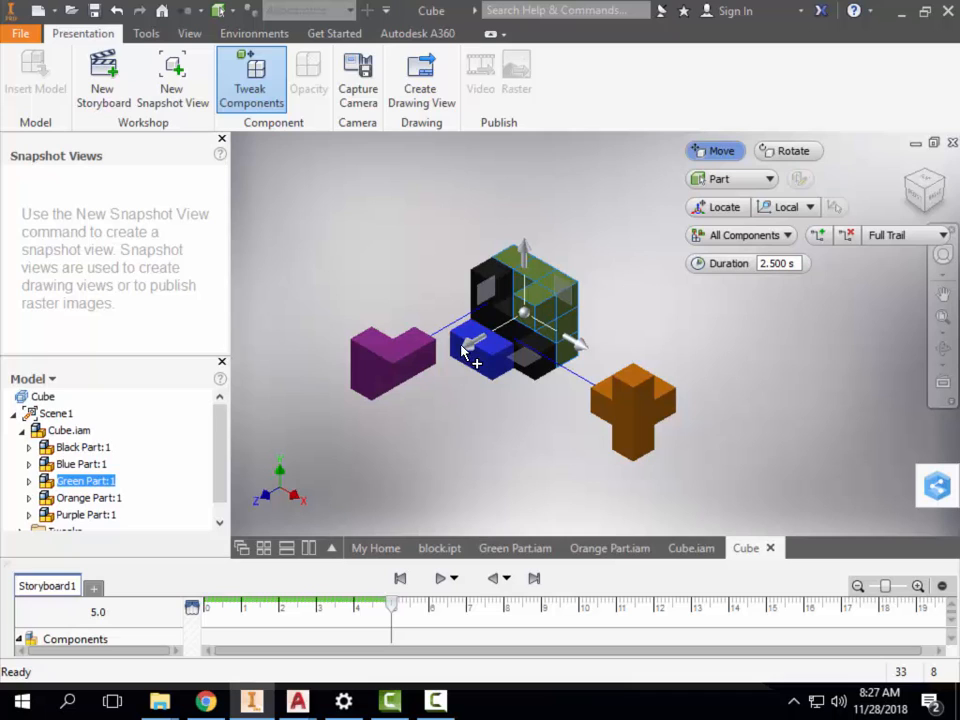
left_click_drag(476, 355, 602, 311)
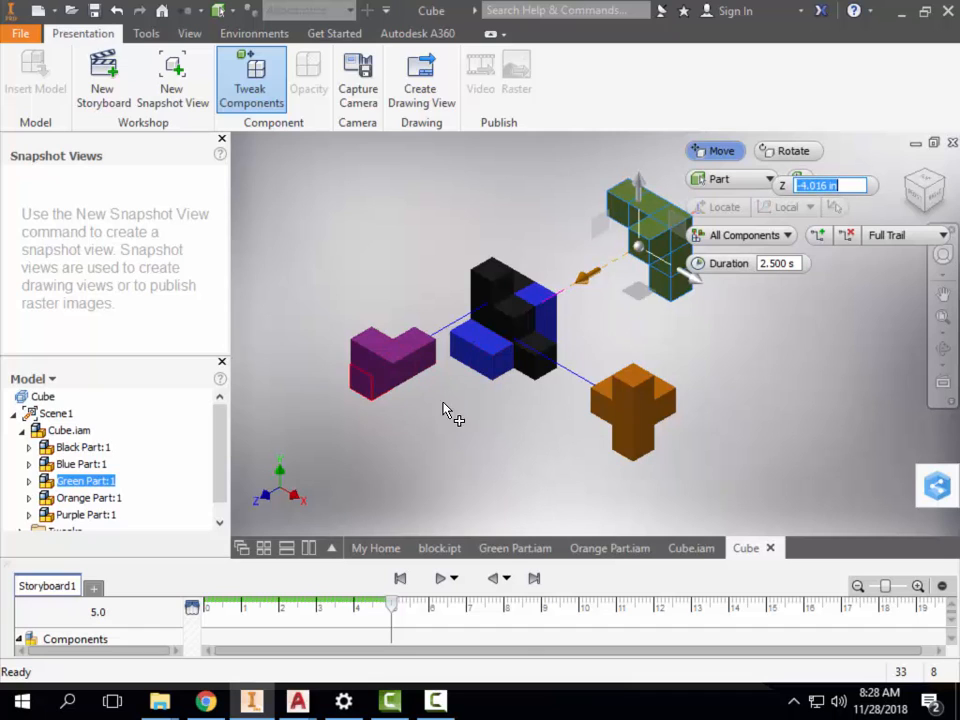
Move Black Part about 1.3 in along Y and about -2.8 in along X, and accept the tweaks.
left_click(83, 447)
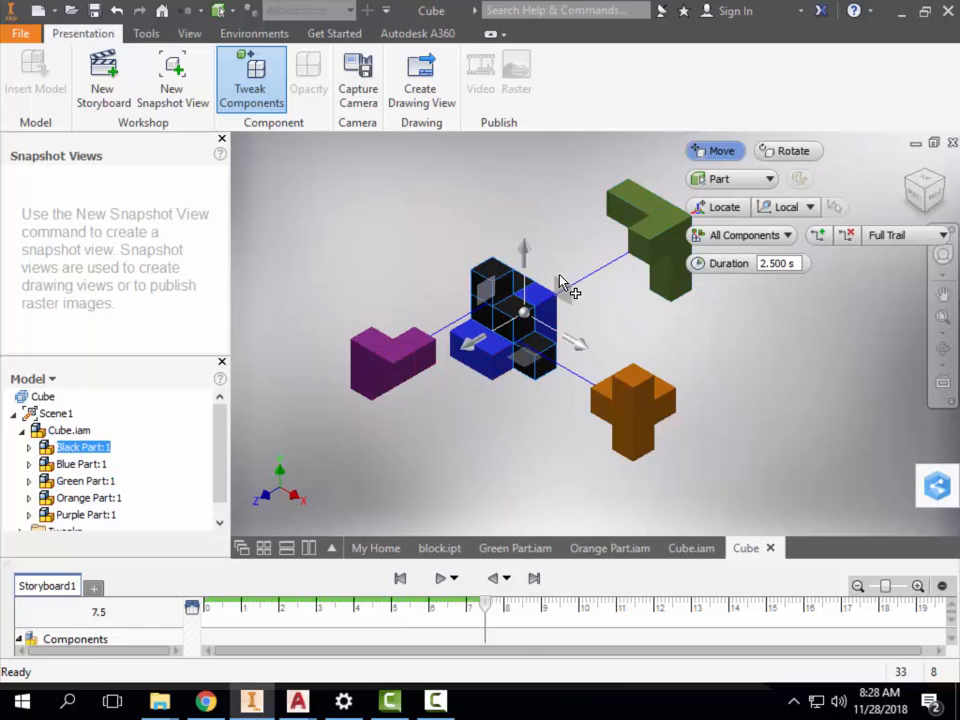
left_click_drag(525, 253, 553, 212)
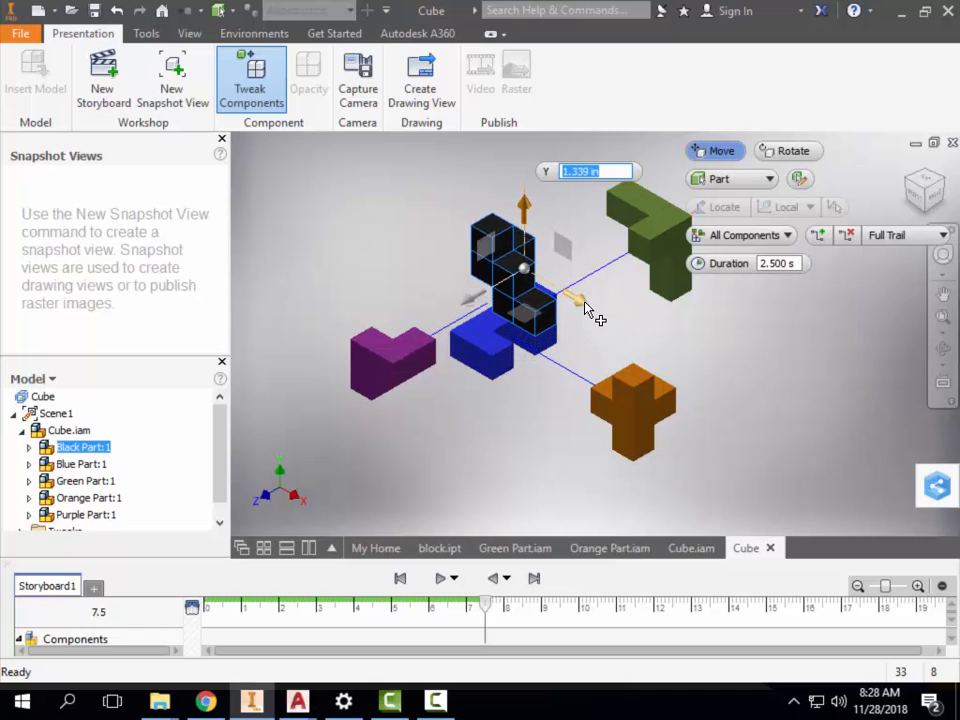
left_click_drag(585, 305, 508, 266)
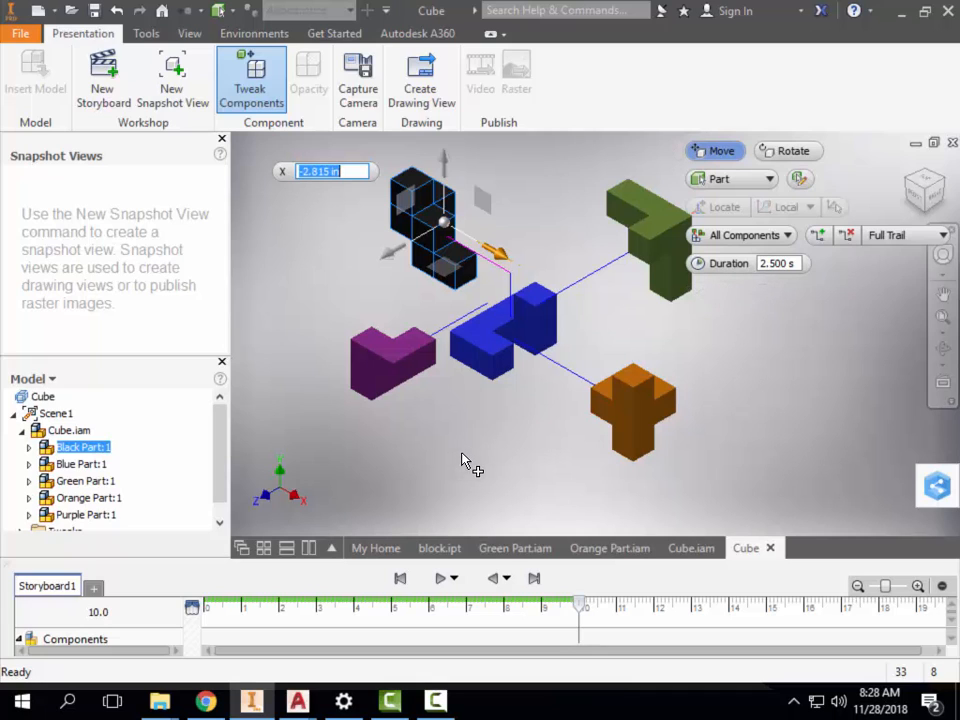
right_click(485, 432)
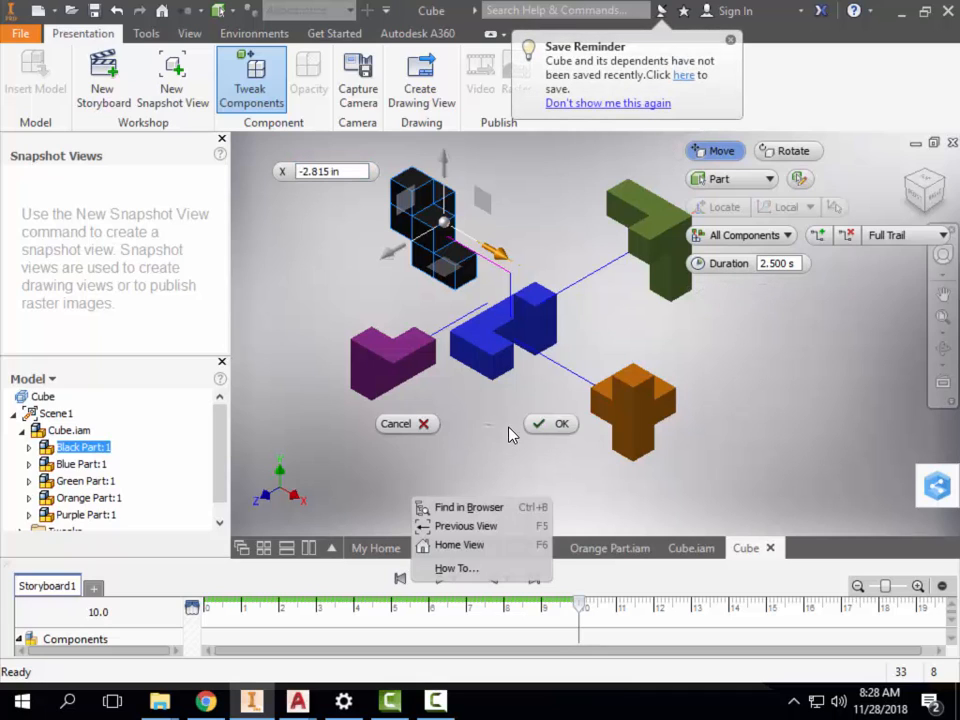
left_click(551, 423)
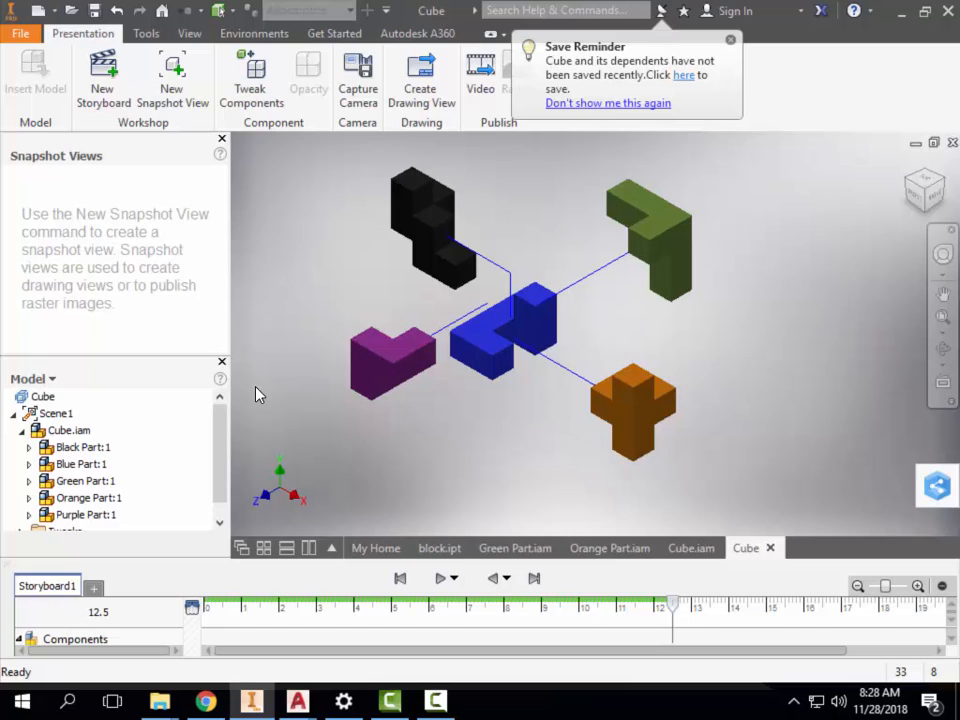
Dismiss the save reminder and play the storyboard animation in reverse to review how the cube assembles.
left_click(730, 41)
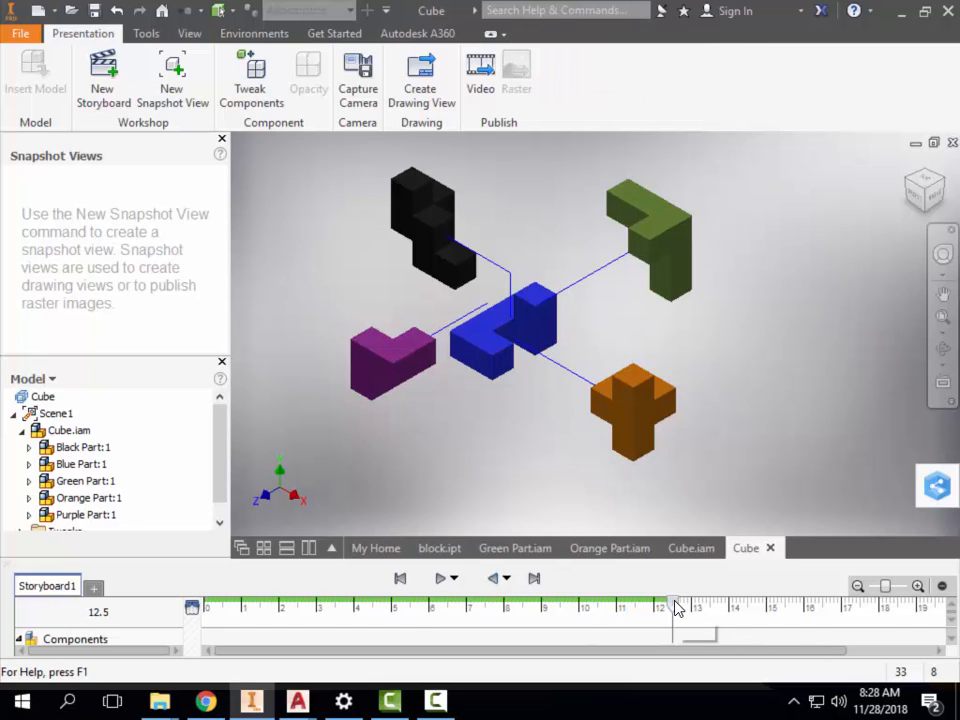
mouse_move(675, 606)
left_mouse_down()
mouse_move(185, 612)
mouse_move(730, 604)
mouse_move(675, 604)
left_mouse_up()
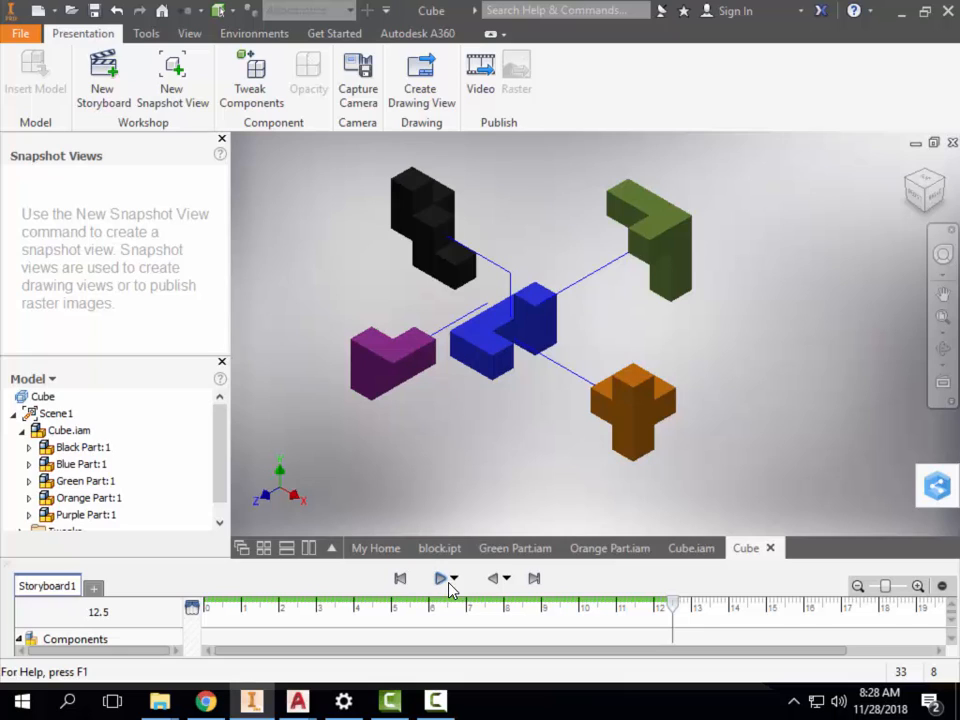
left_click(493, 578)
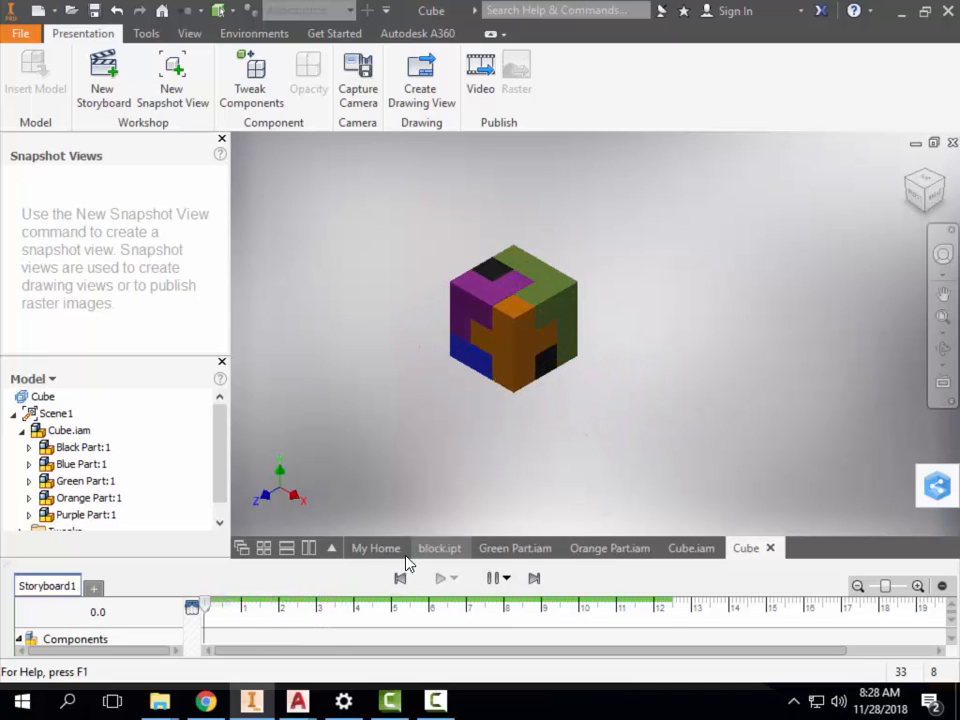
Start publishing the current storyboard to video and name the output file puzzle.
left_click(481, 78)
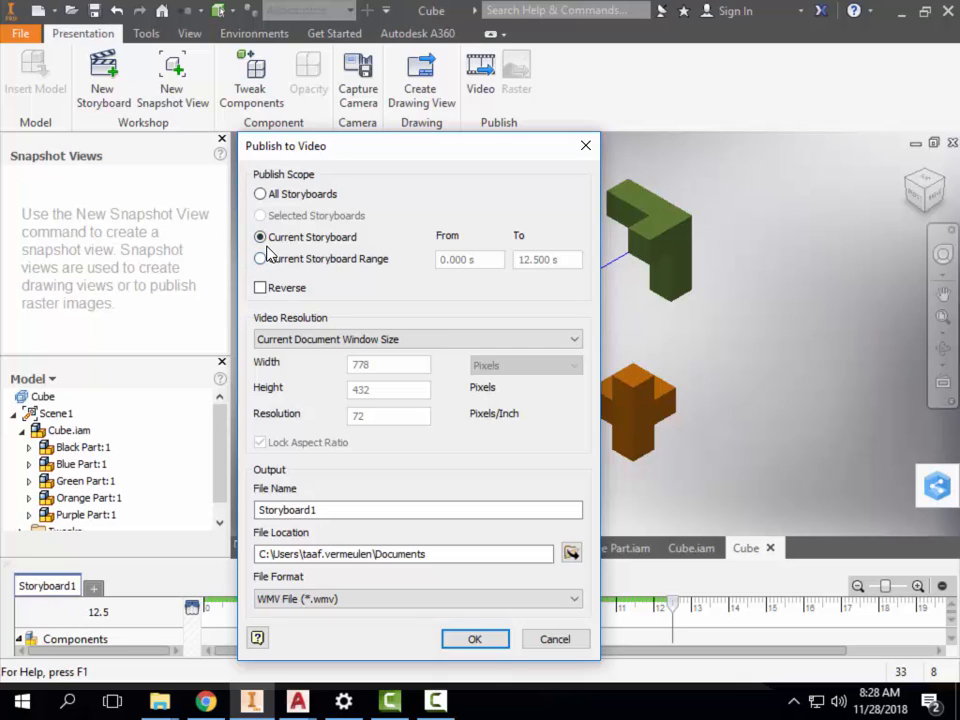
double_click(359, 510)
type("puzzle")
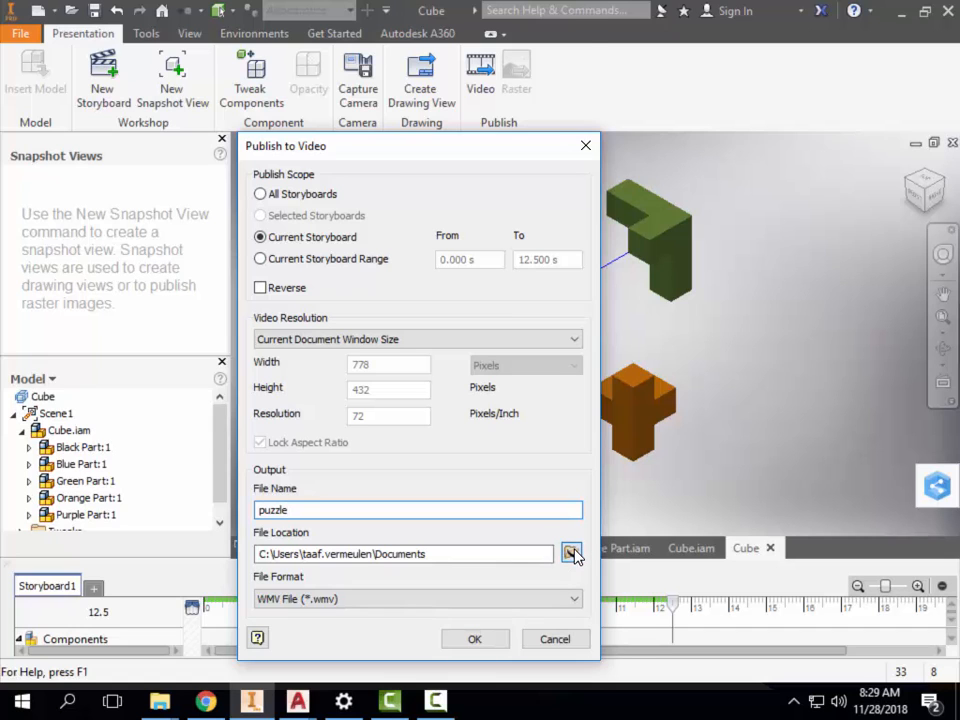
Set the video's output location to the IED 2018 folder on the H: drive.
left_click(571, 554)
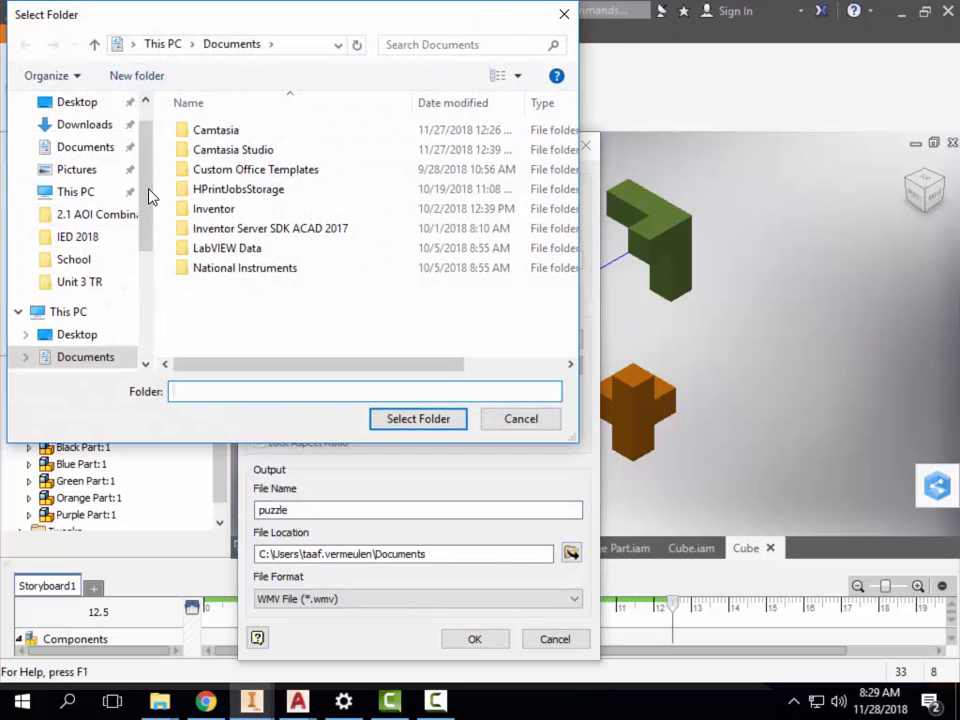
left_click_drag(146, 199, 150, 292)
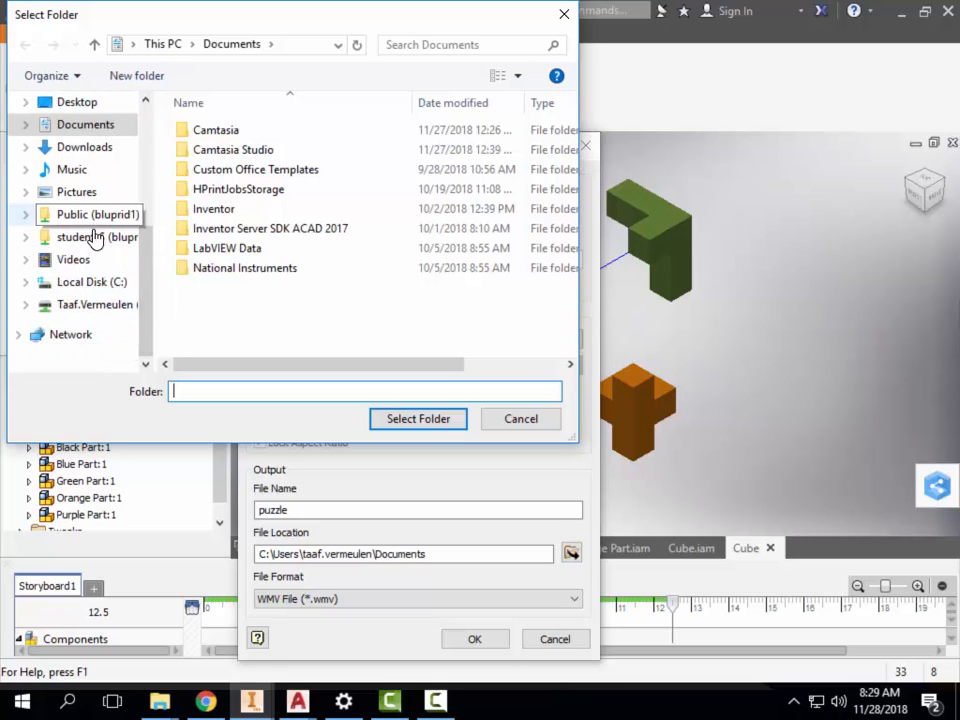
left_click(86, 304)
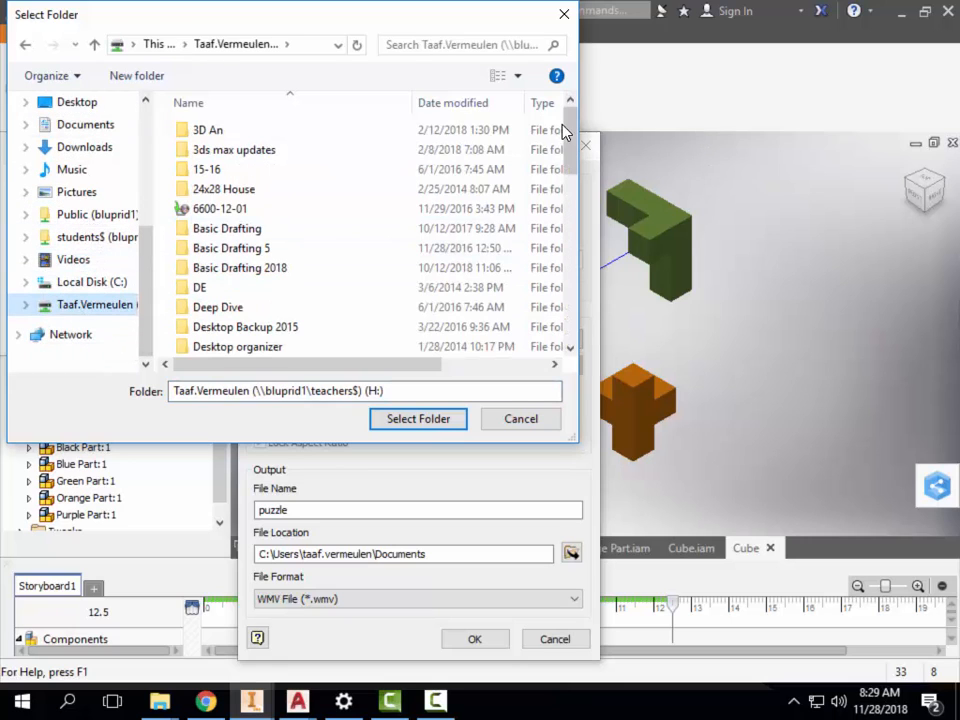
left_click_drag(575, 148, 570, 210)
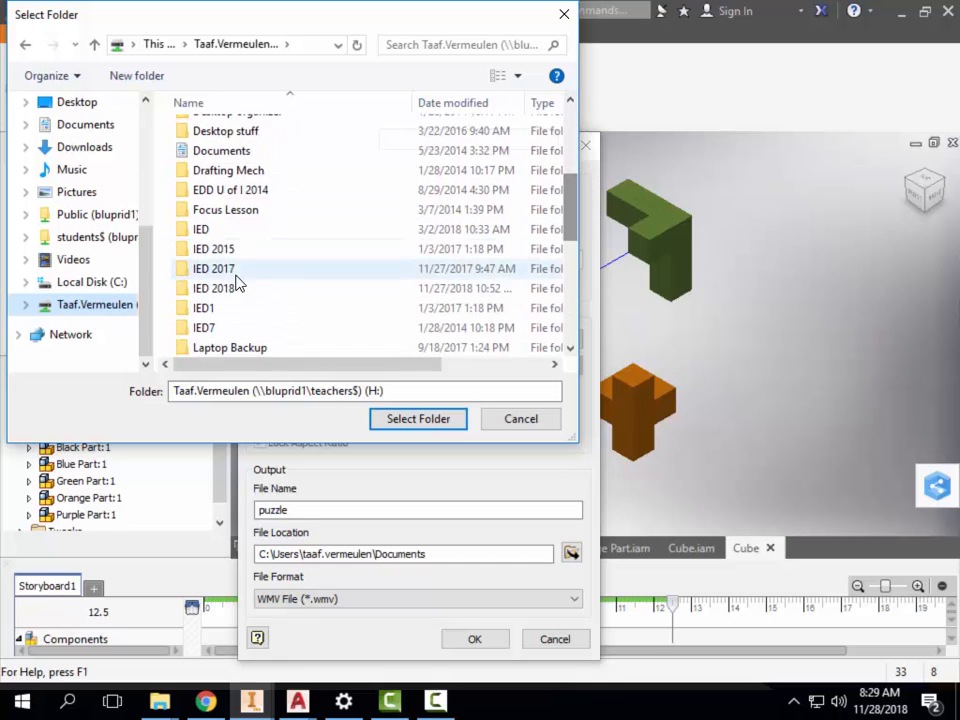
double_click(206, 290)
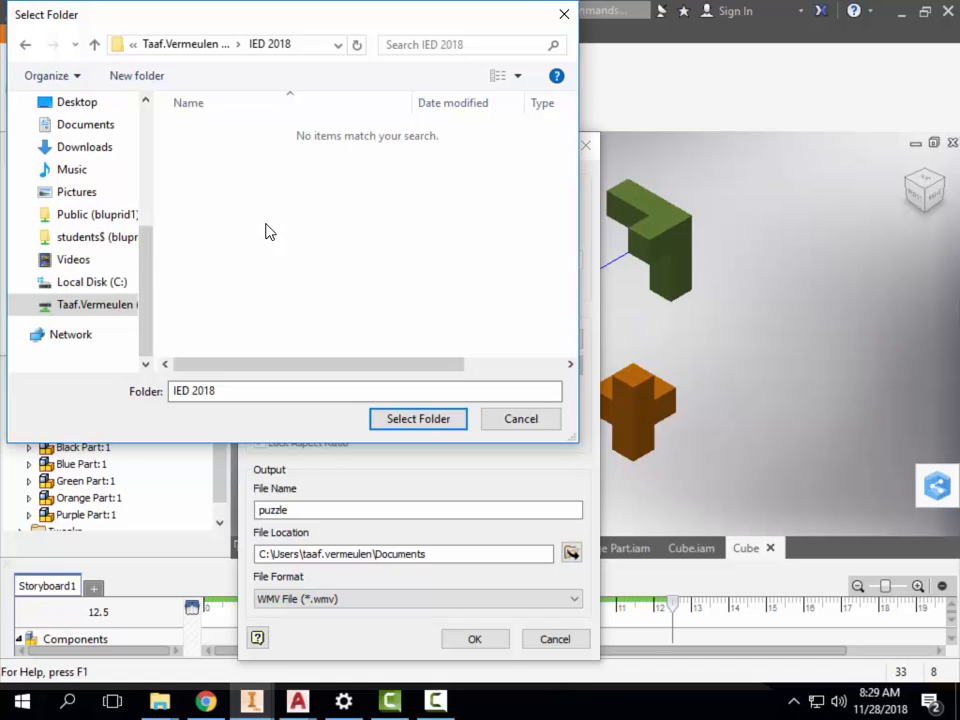
left_click(421, 420)
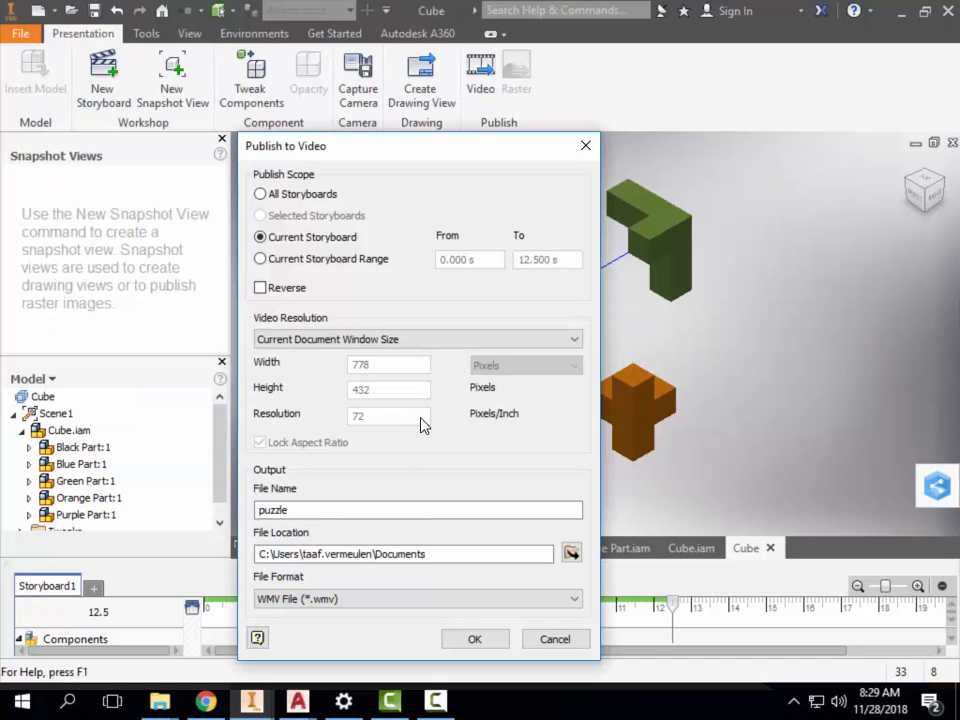
Set the video's file format to AVI File (*.avi) and accept the publish settings.
left_click(568, 600)
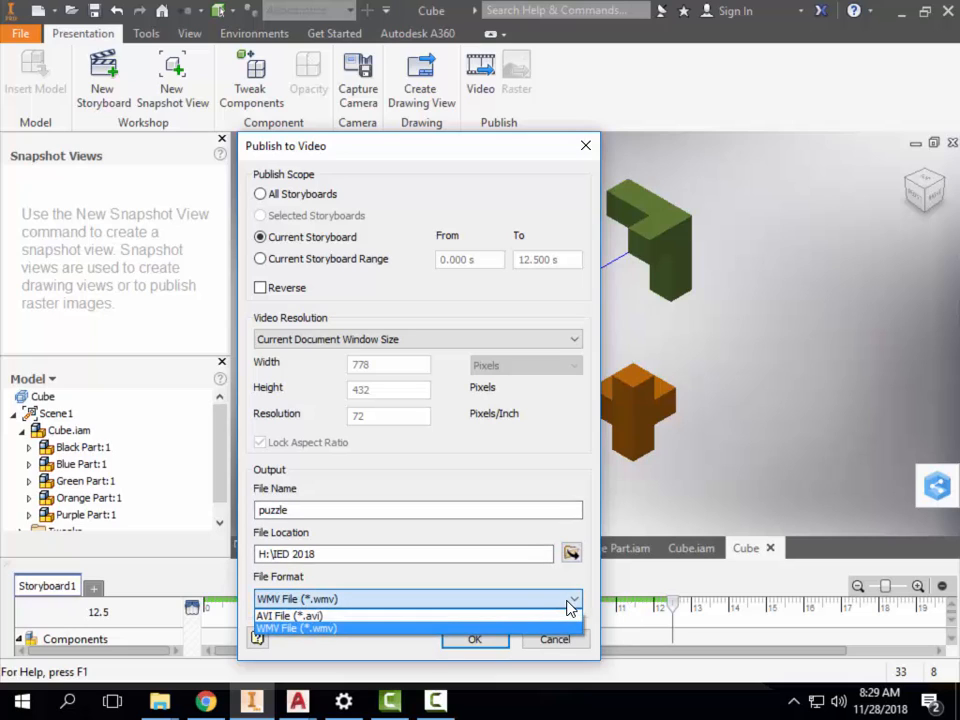
left_click(362, 617)
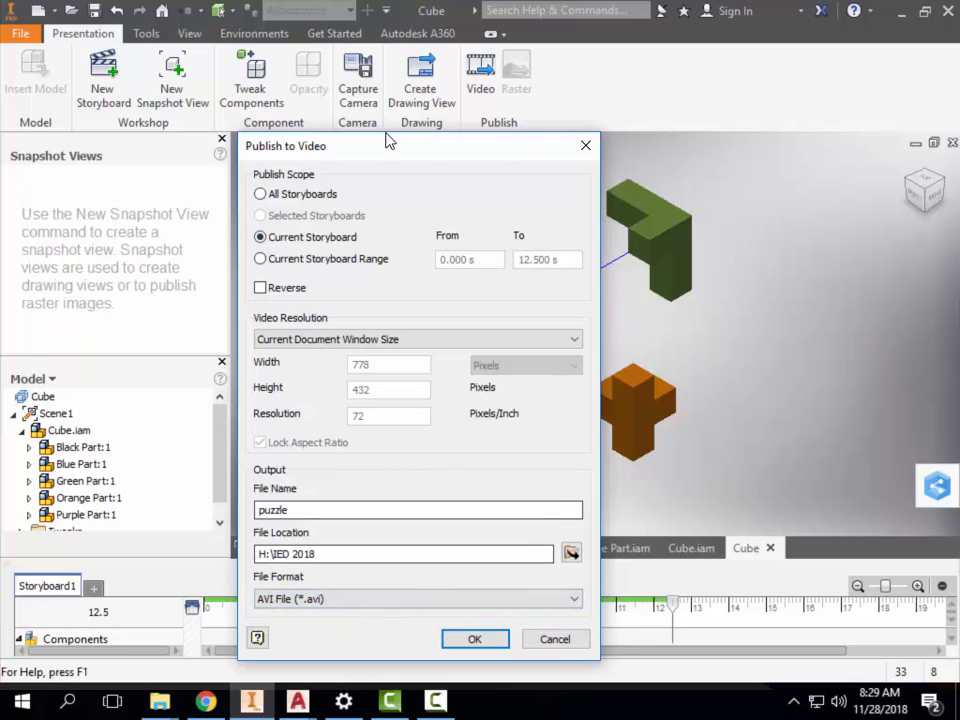
left_click(476, 639)
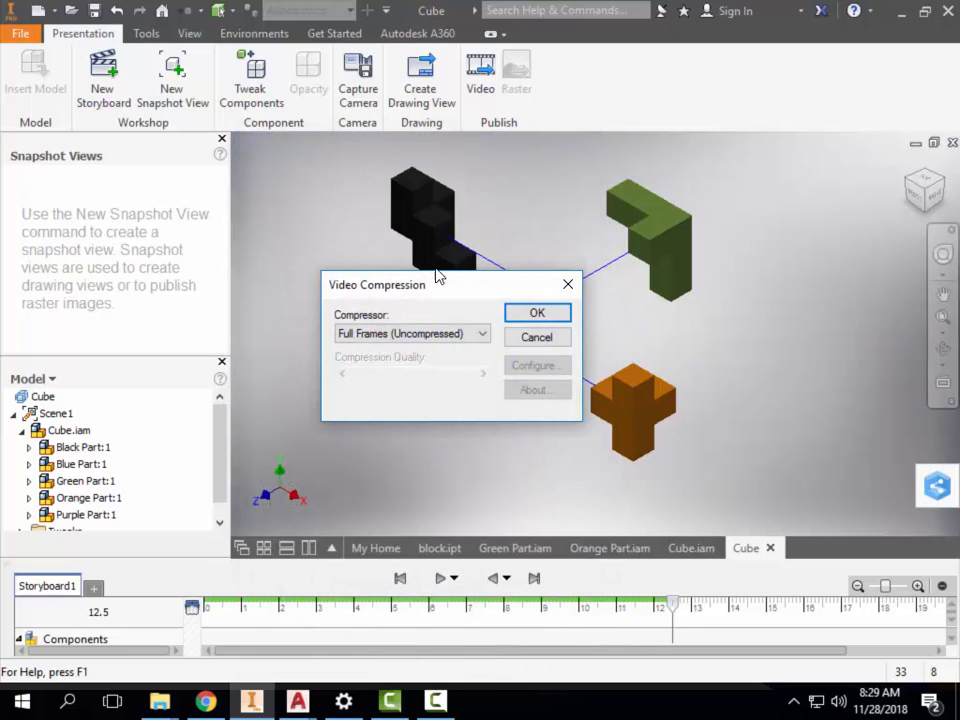
Publish the video with the Microsoft Video 1 compressor at compression quality 100, and dismiss the completion notice.
left_click(485, 341)
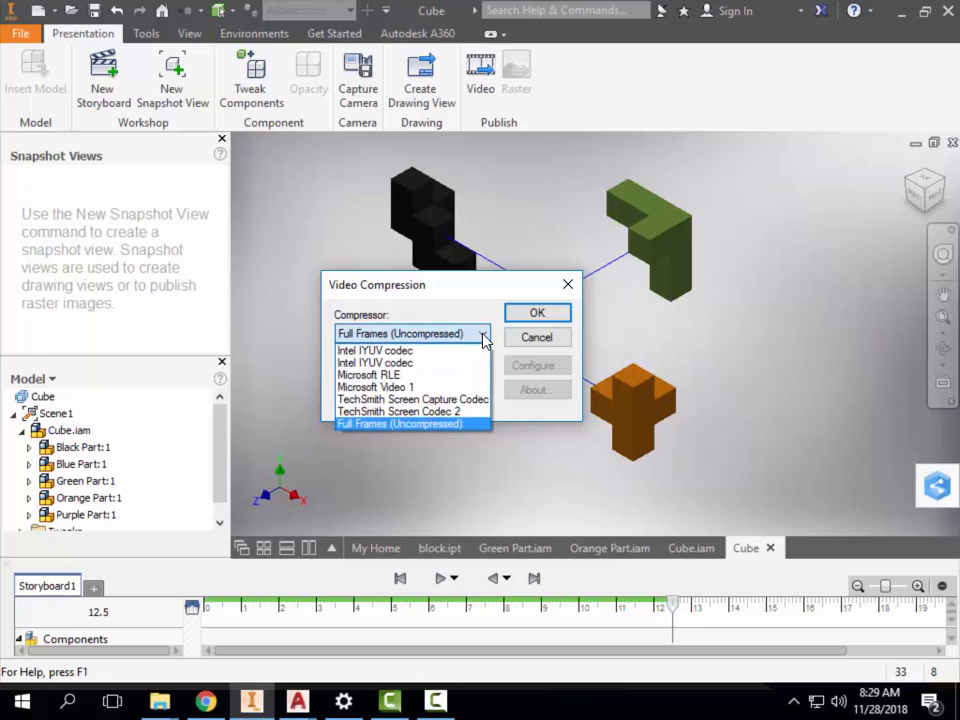
left_click(455, 387)
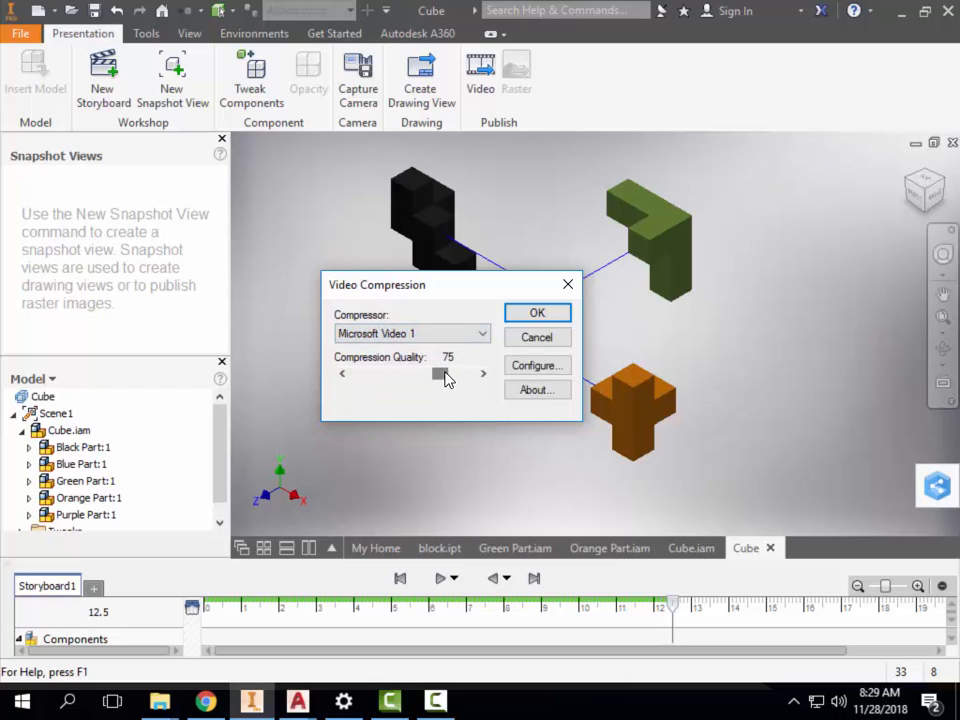
left_click_drag(446, 378, 503, 375)
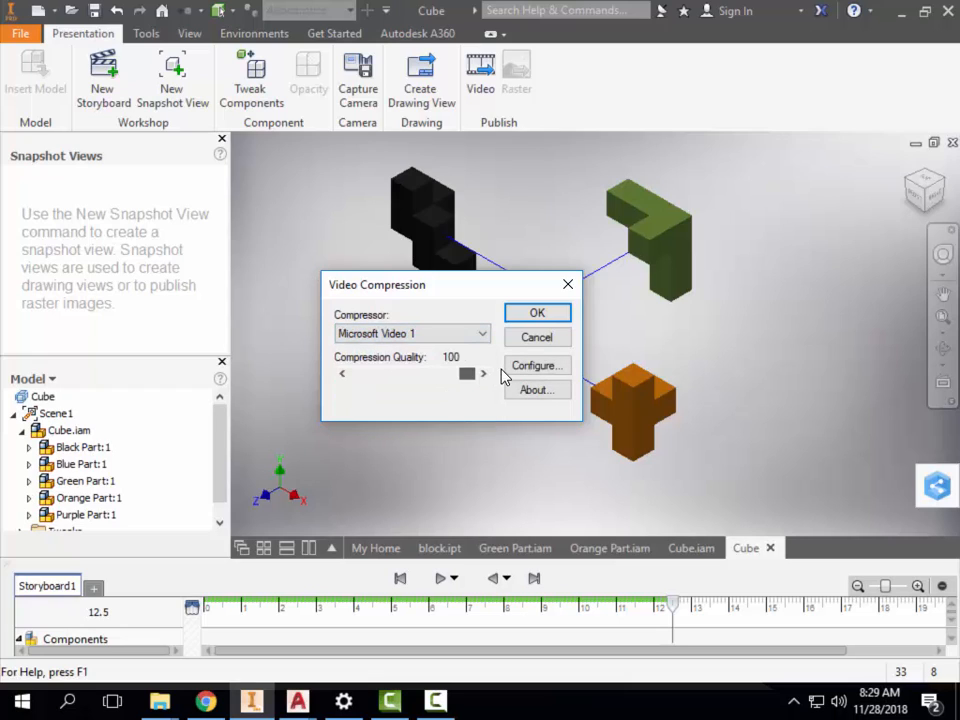
left_click(544, 316)
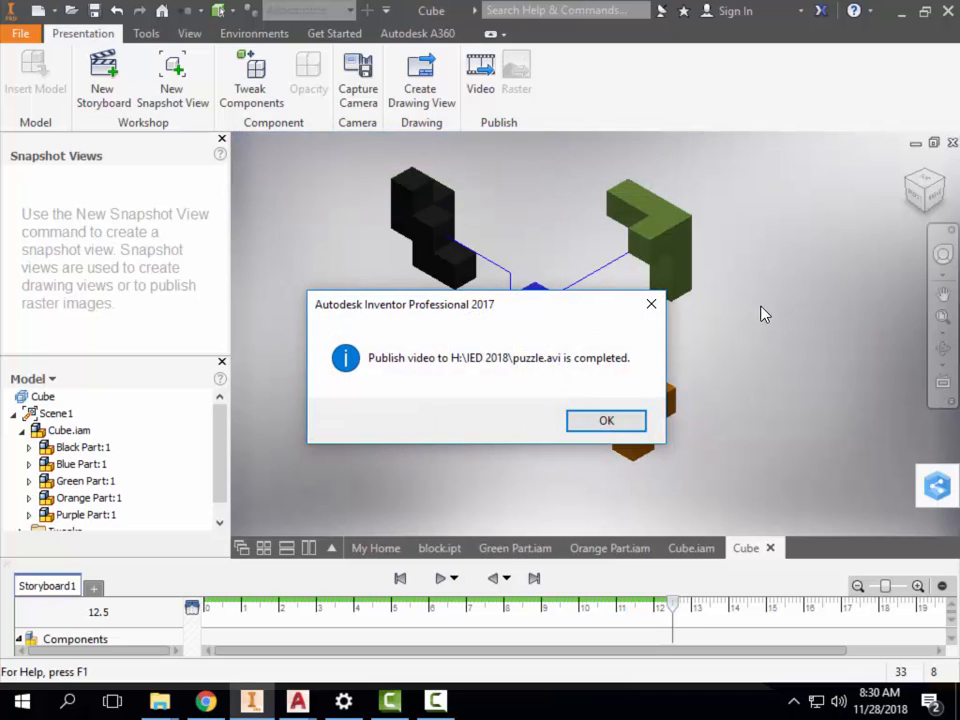
left_click(607, 421)
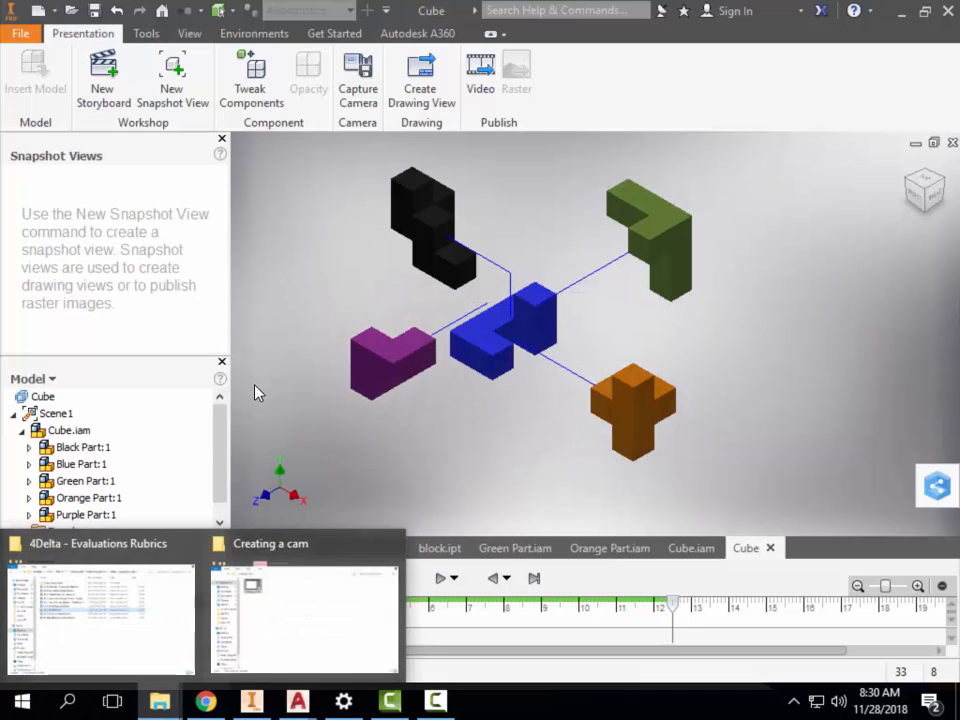
Switch to File Explorer, go to the IED 2018 folder on the H: drive and open the puzzle video.
left_click(276, 621)
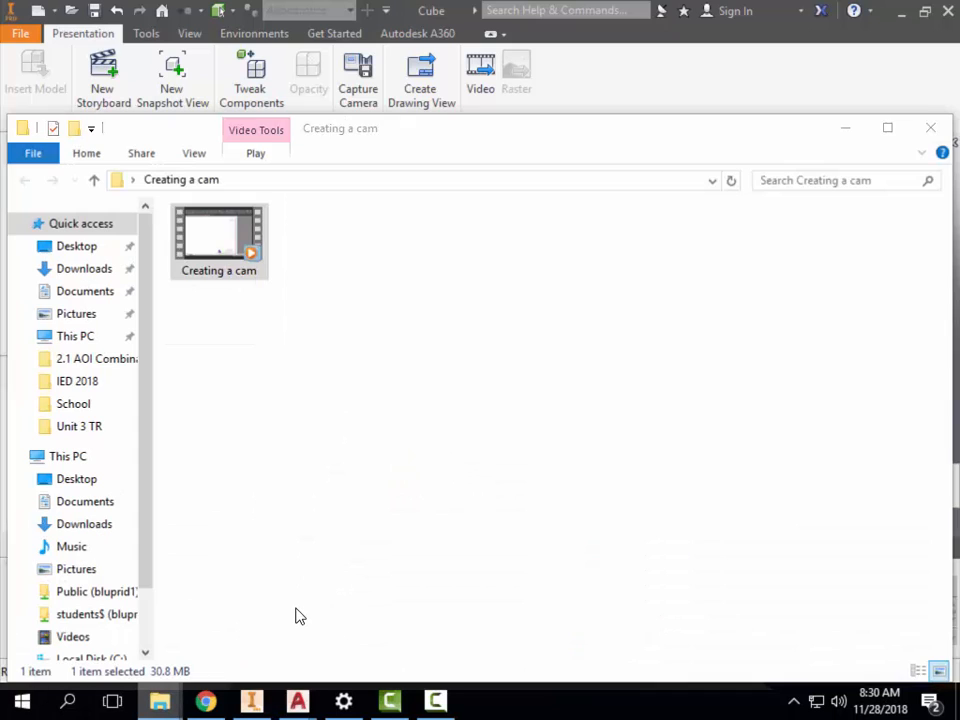
scroll(145, 515, "down", 3)
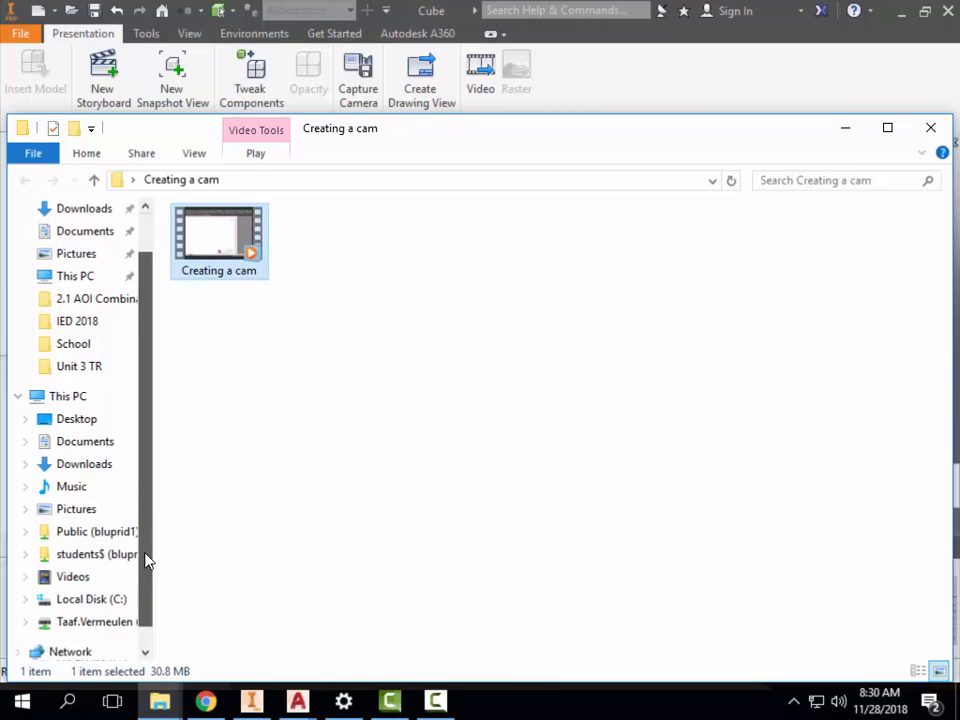
left_click(62, 603)
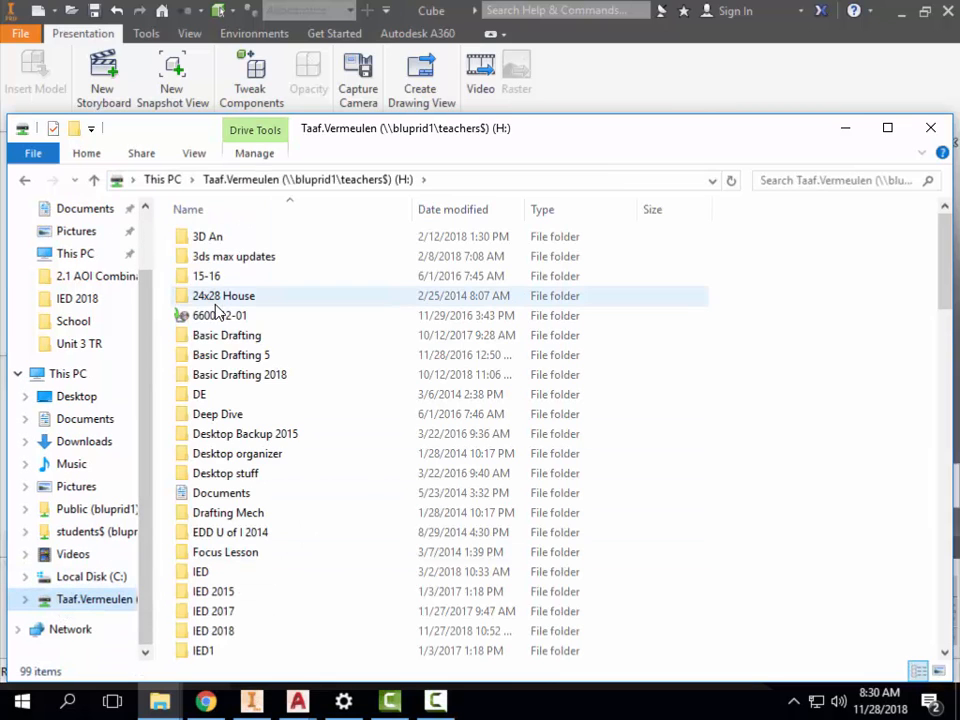
double_click(230, 634)
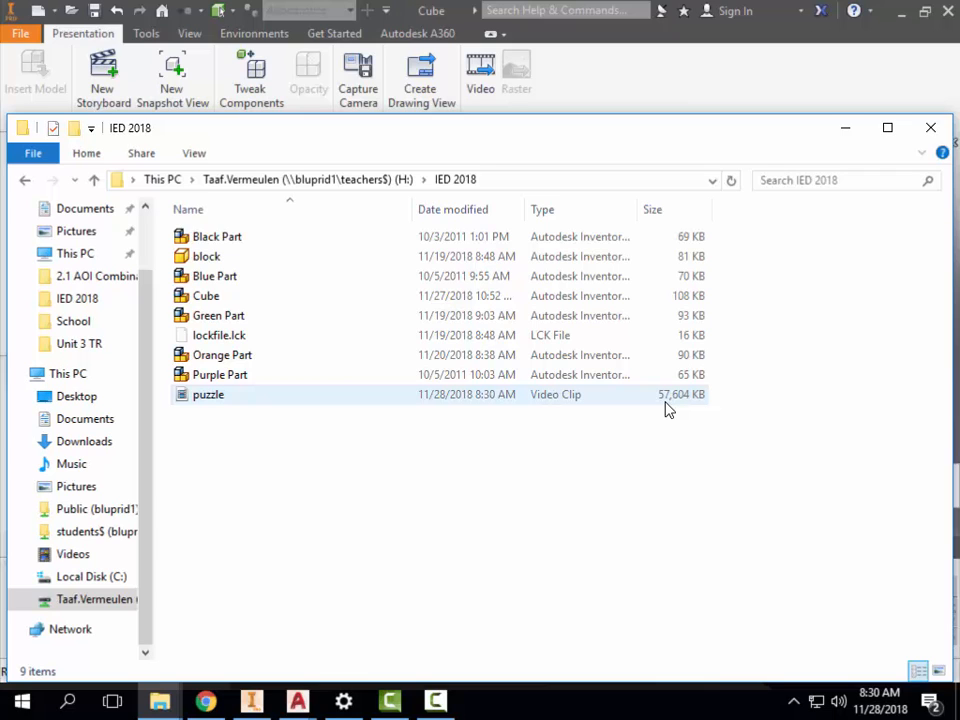
double_click(215, 399)
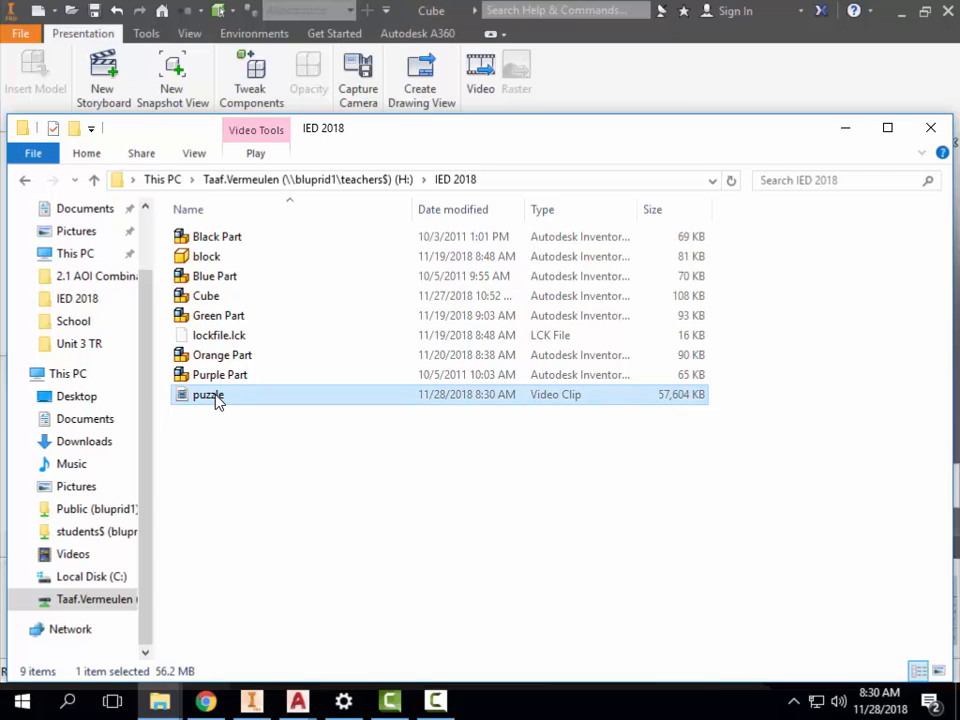